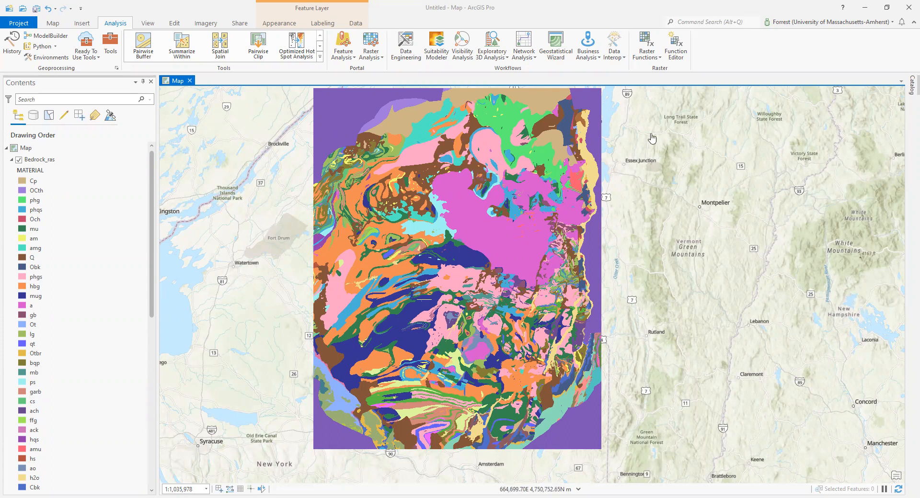
Step: Find and open the Spatial Analyst version of the Raster Calculator tool
left_click_drag(651, 139, 651, 142)
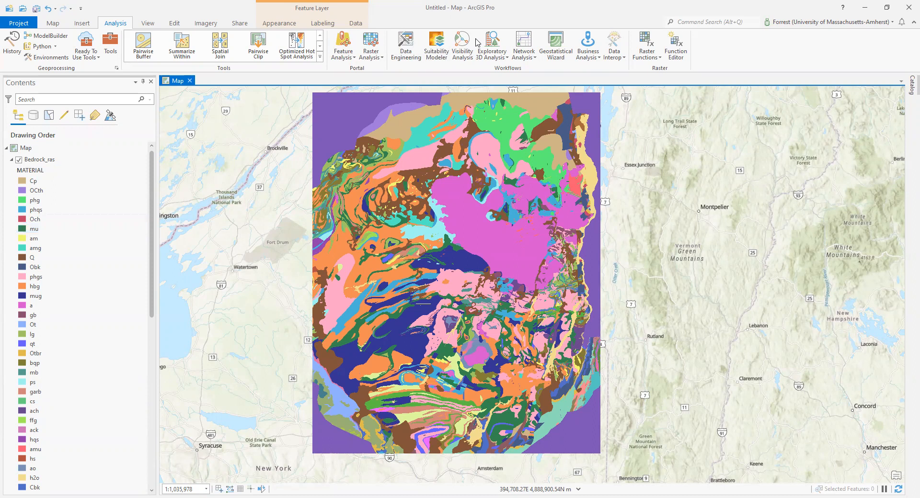
left_click(709, 21)
type("raster")
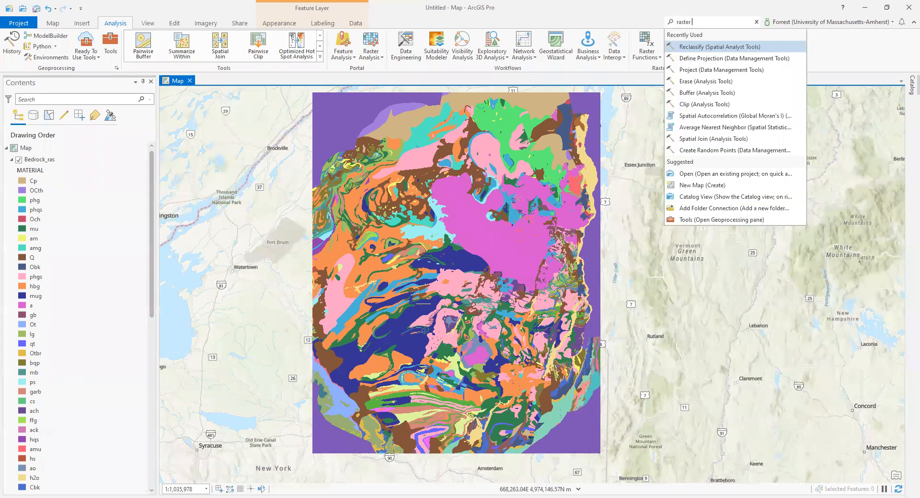
type(" cal")
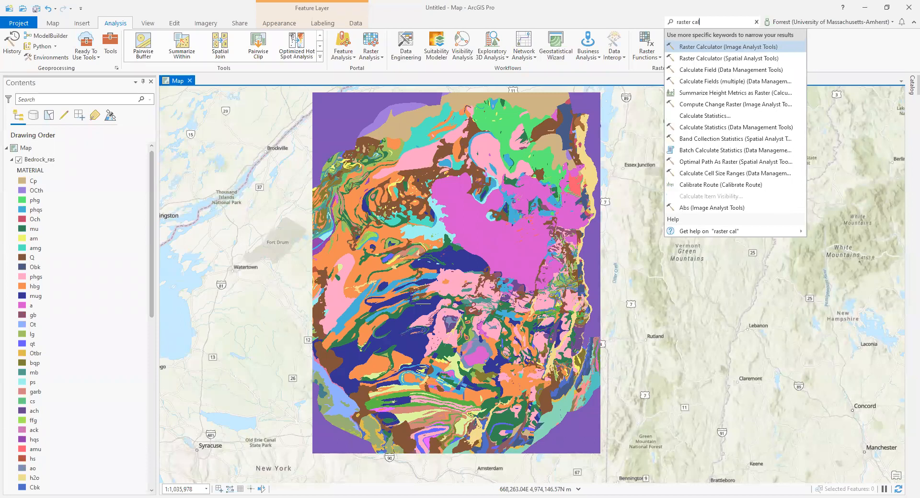
left_click(712, 59)
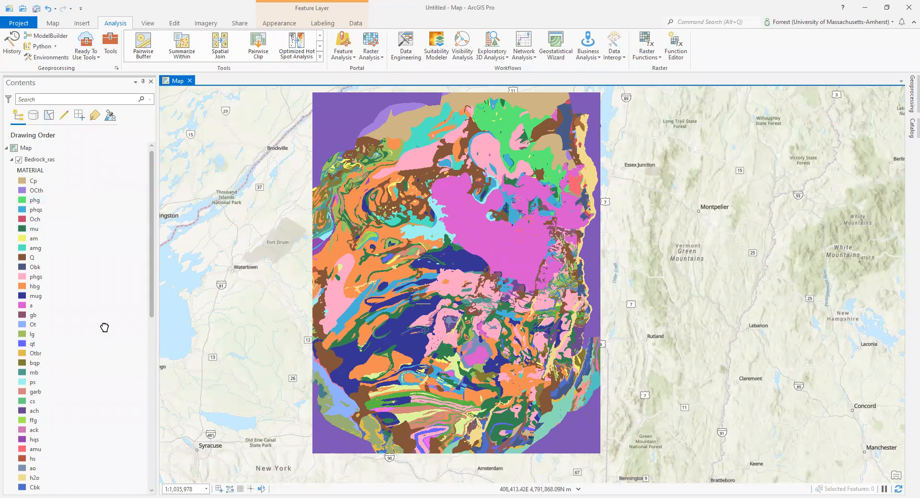
Step: Hide the Bedrock_ras layer to view the reclassified raster beneath it, and show Bedrock_ras again
key("alt+Tab")
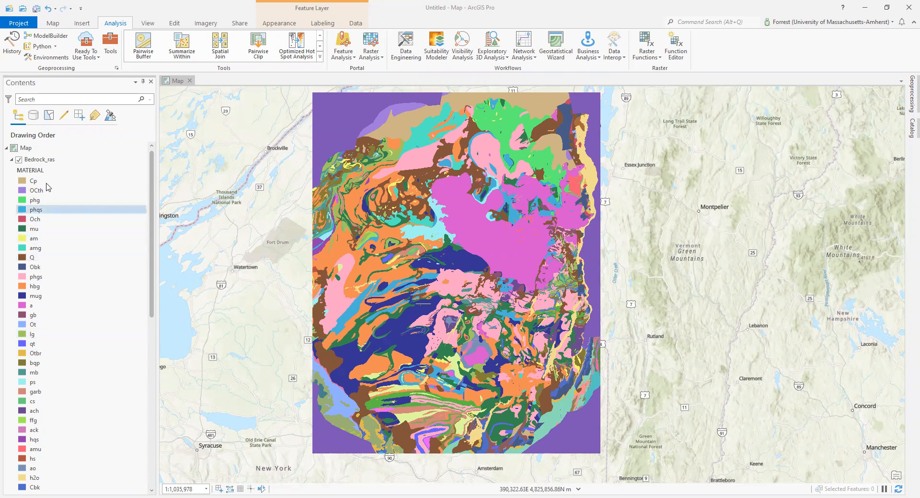
left_click(19, 161)
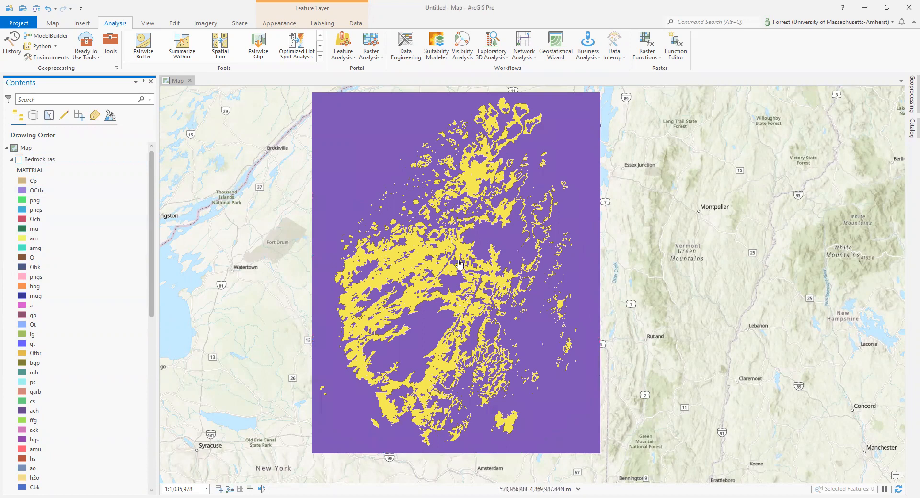
left_click(19, 161)
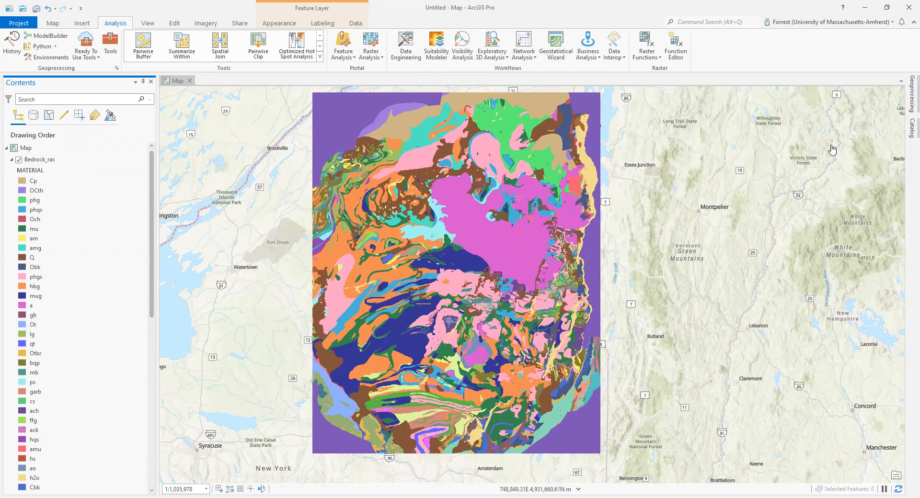
Step: Bring up the Raster Calculator parameters and examine the operators and functions available for the map algebra expression
left_click(912, 93)
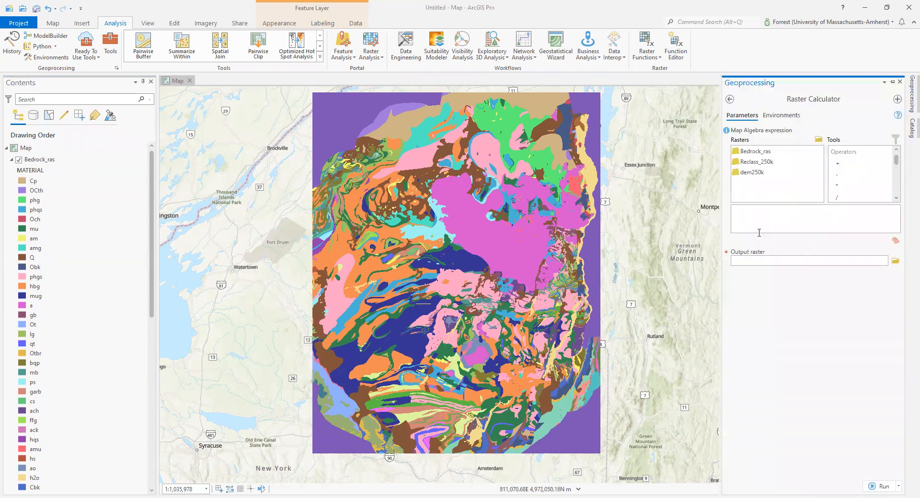
left_click(765, 226)
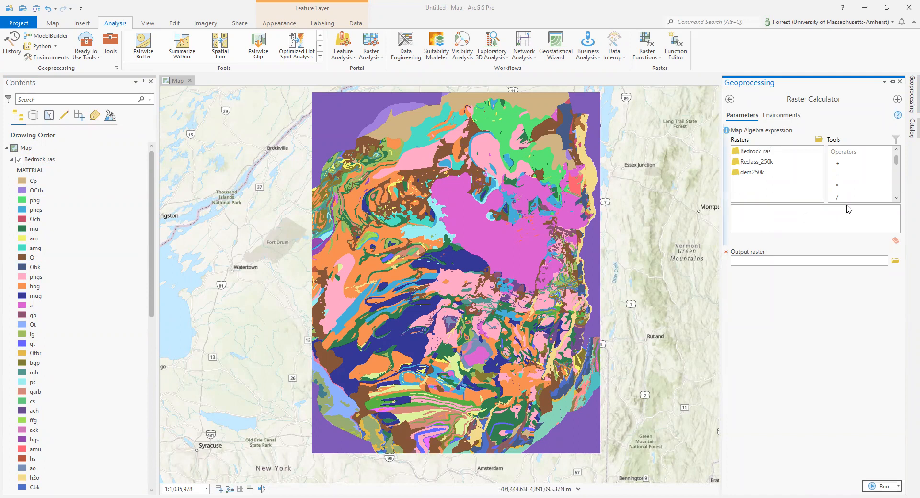
scroll(867, 173, "down", 5)
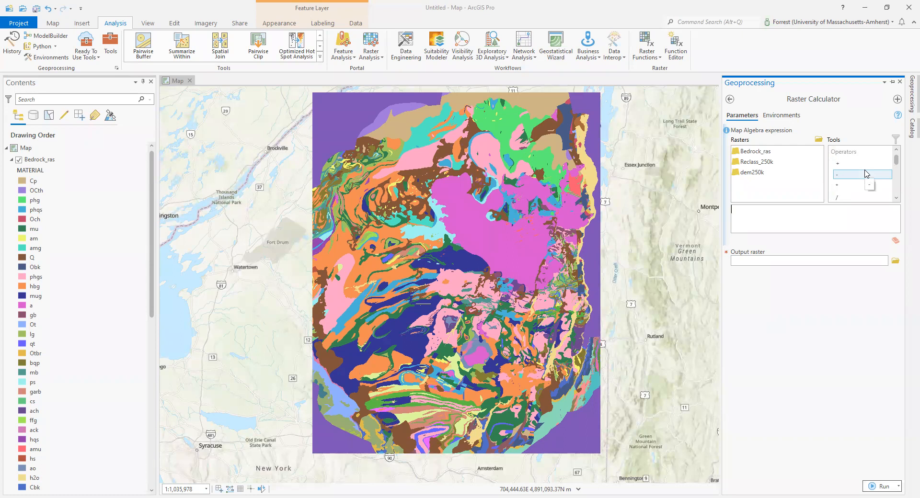
scroll(852, 178, "up", 5)
left_click(805, 223)
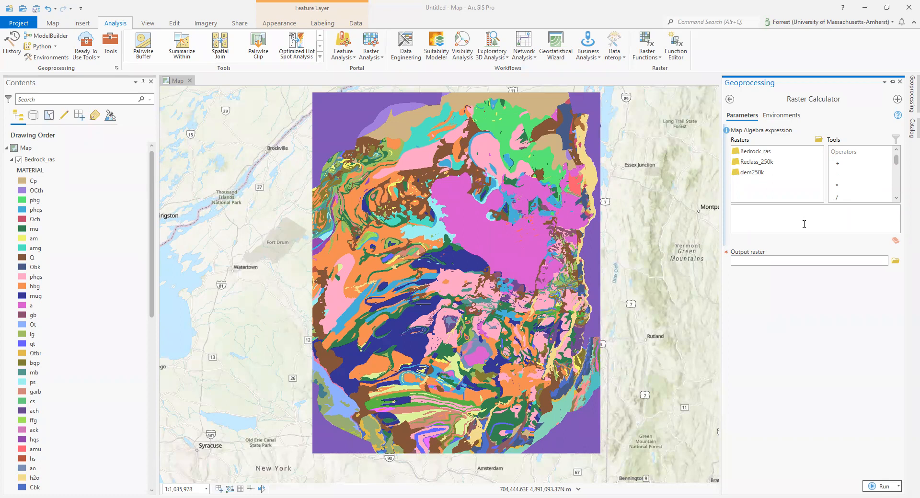
scroll(848, 188, "down", 10)
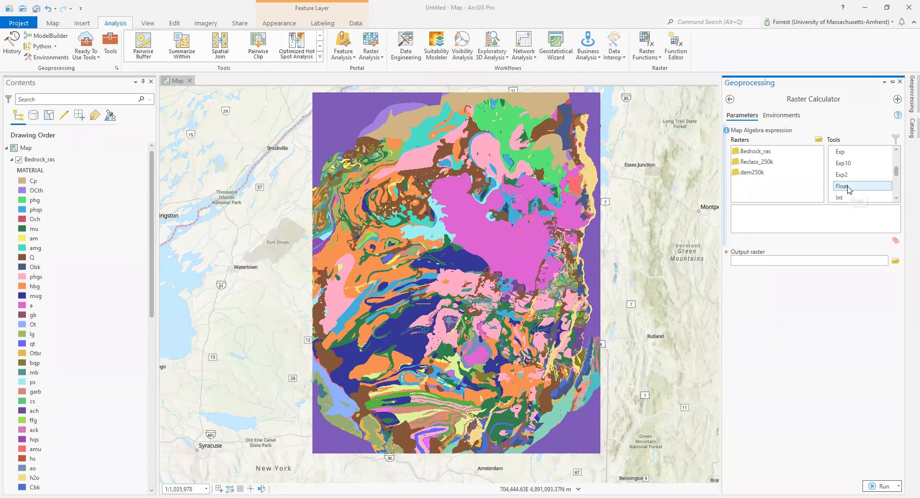
scroll(851, 186, "down", 9)
scroll(852, 186, "up", 1)
scroll(852, 185, "up", 18)
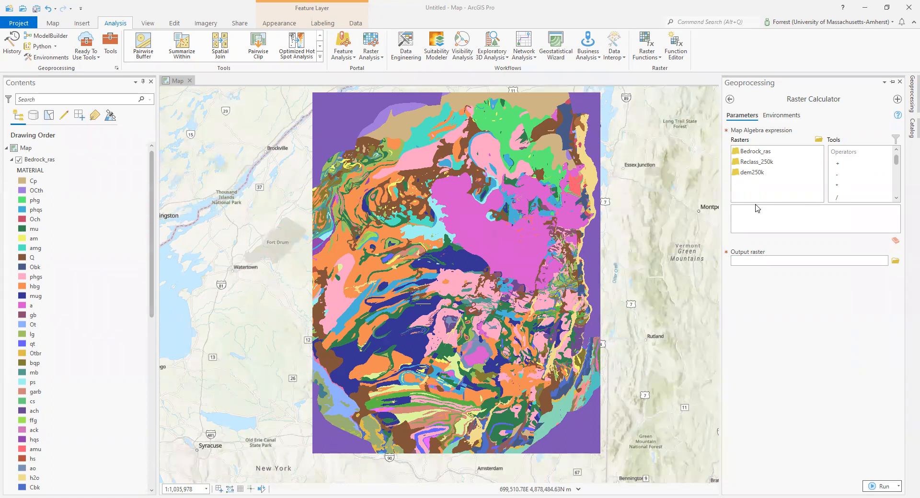
Step: Start the map algebra expression with the condition "Bedrock_ras" == 6
double_click(755, 151)
scroll(836, 176, "down", 2)
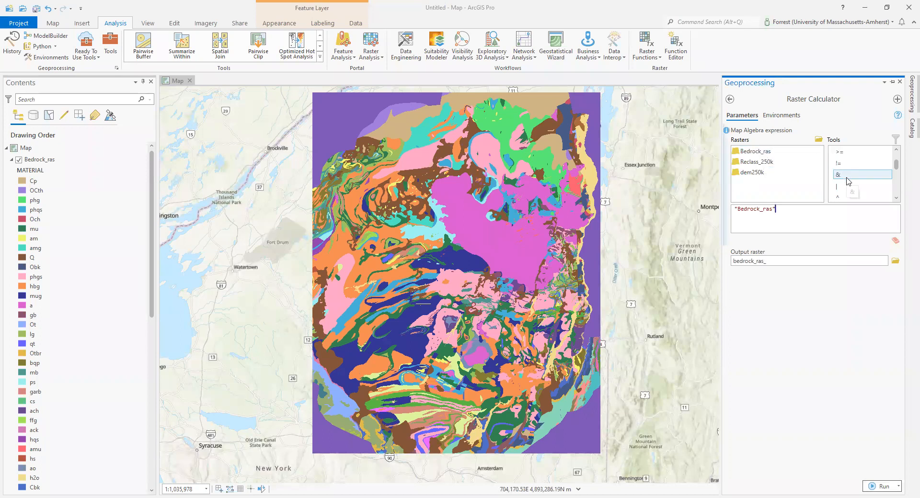
scroll(848, 185, "down", 5)
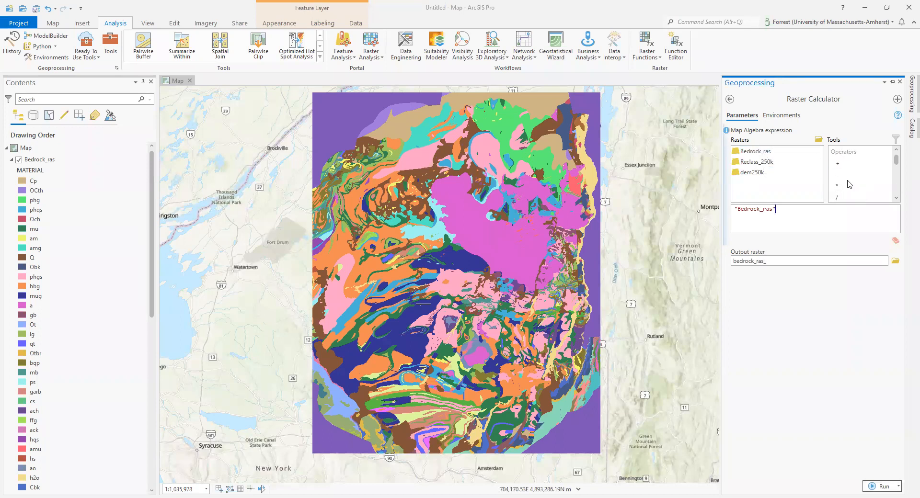
scroll(848, 185, "up", 3)
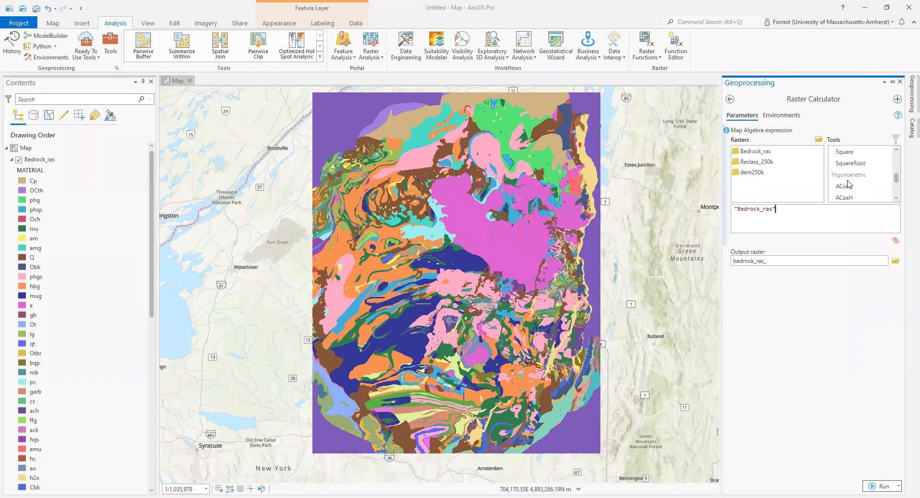
scroll(848, 185, "up", 3)
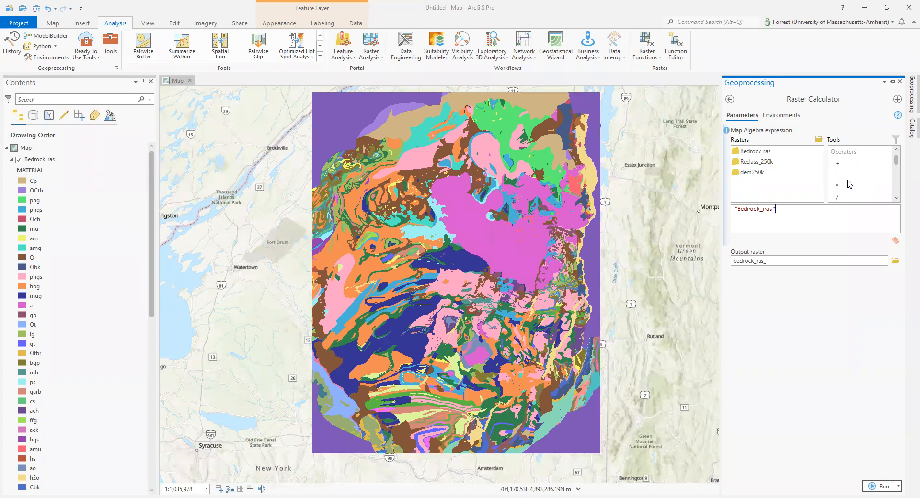
double_click(842, 176)
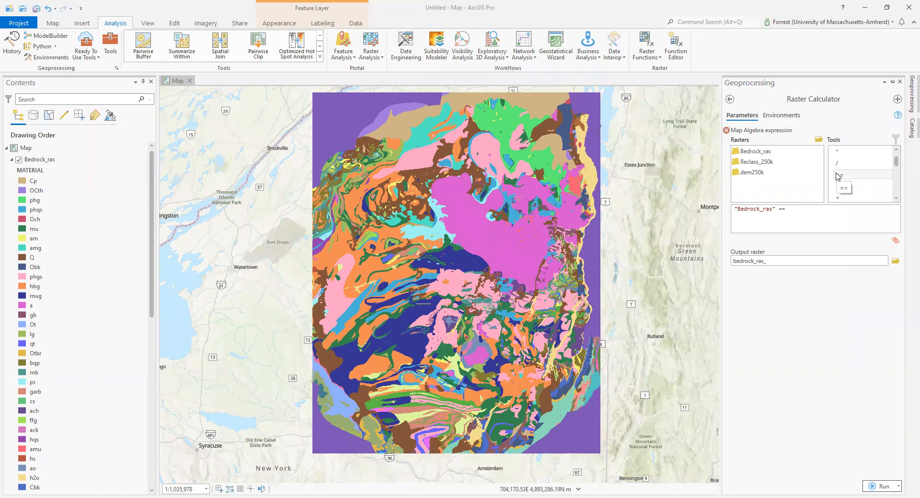
left_click(828, 213)
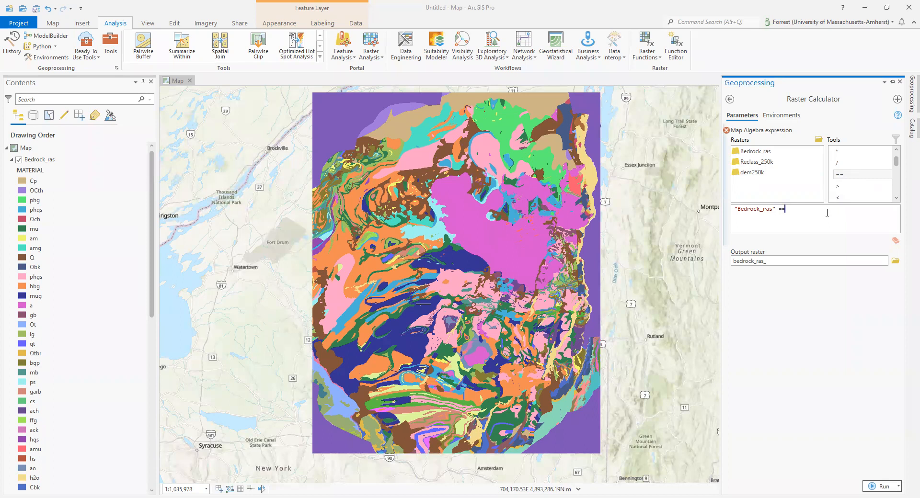
type("6")
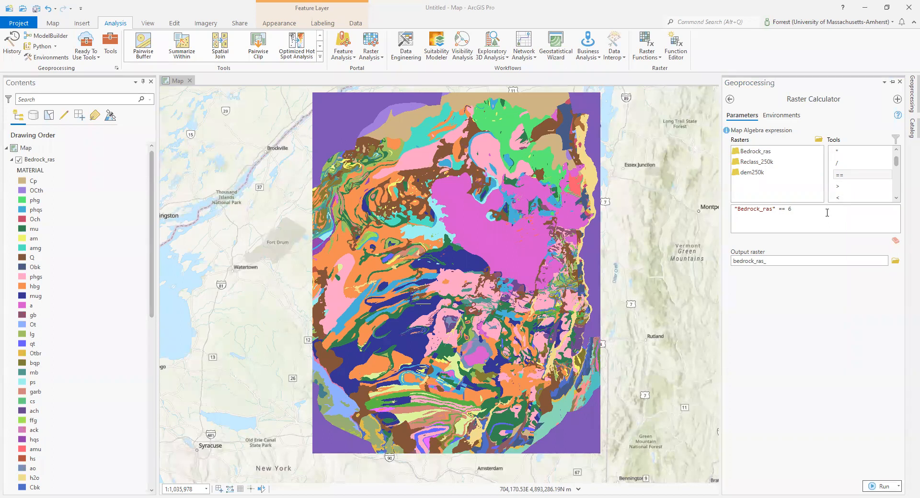
Step: Enclose the "Bedrock_ras" == 6 condition in parentheses
left_click(828, 213)
type(")")
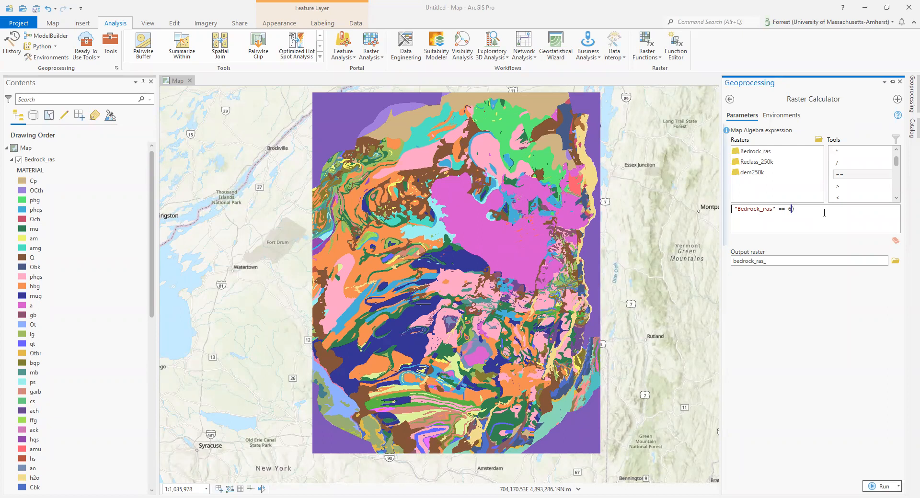
key("Home")
type("(")
key("BackSpace")
Step: Extend the expression with the OR operator (|) and a second parenthesized condition, "Bedrock_ras" == 13
scroll(858, 174, "up", 2)
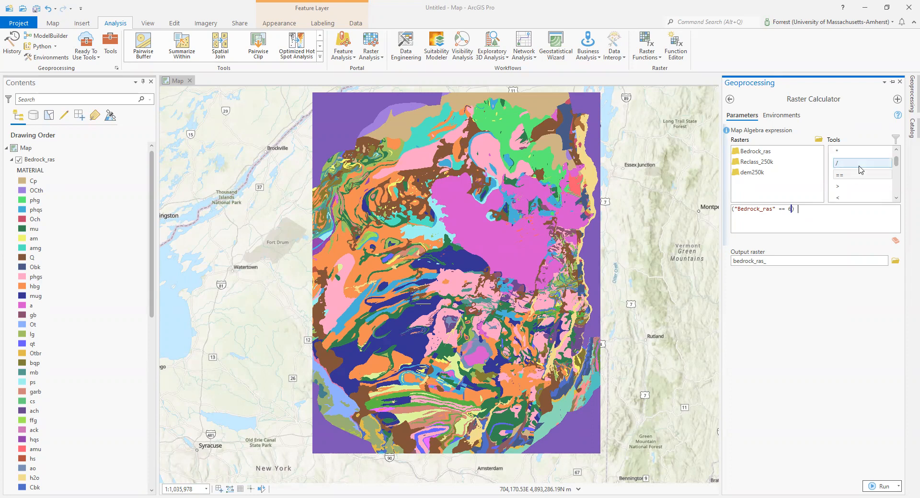
scroll(858, 178, "down", 3)
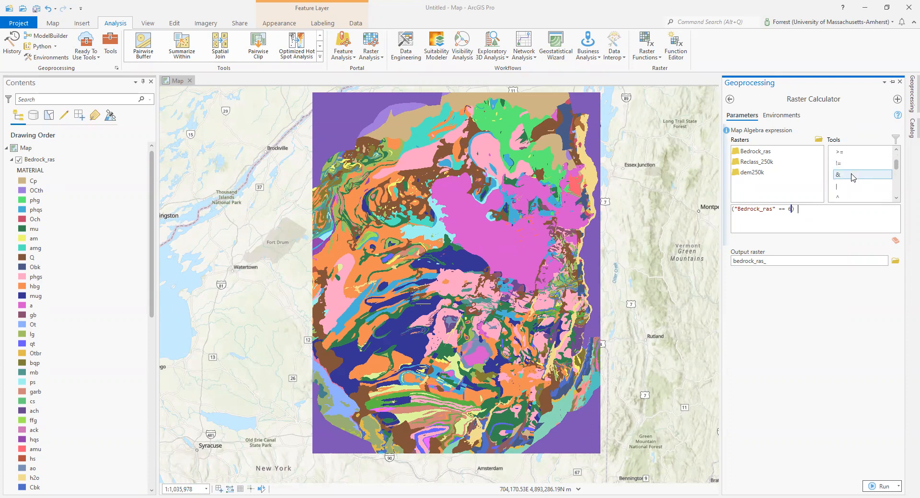
left_click(845, 186)
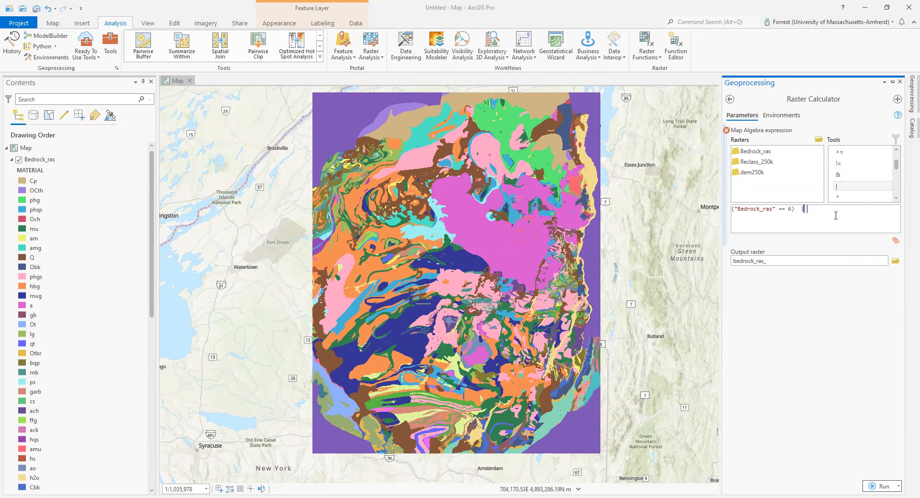
type("(")
double_click(767, 153)
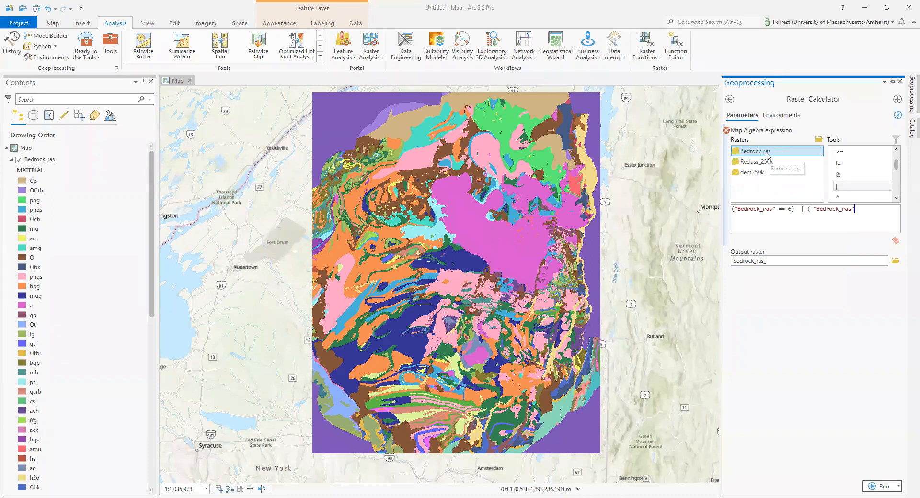
scroll(849, 180, "up", 2)
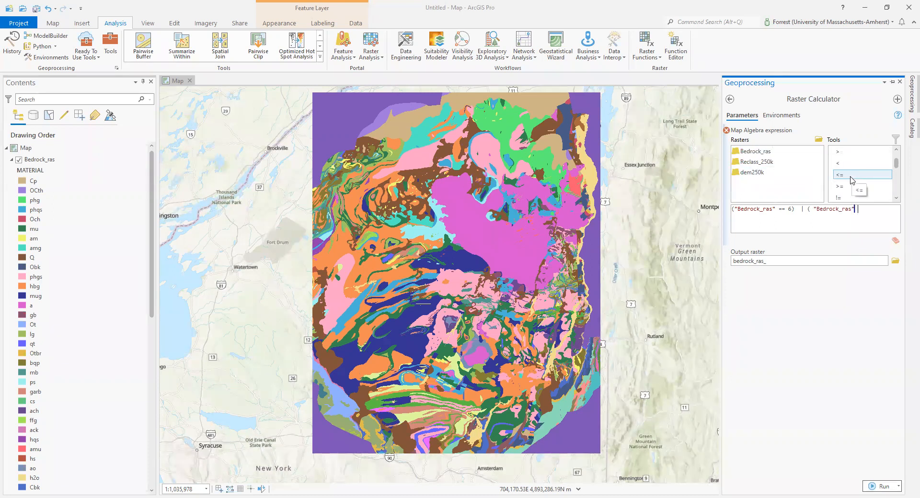
double_click(847, 178)
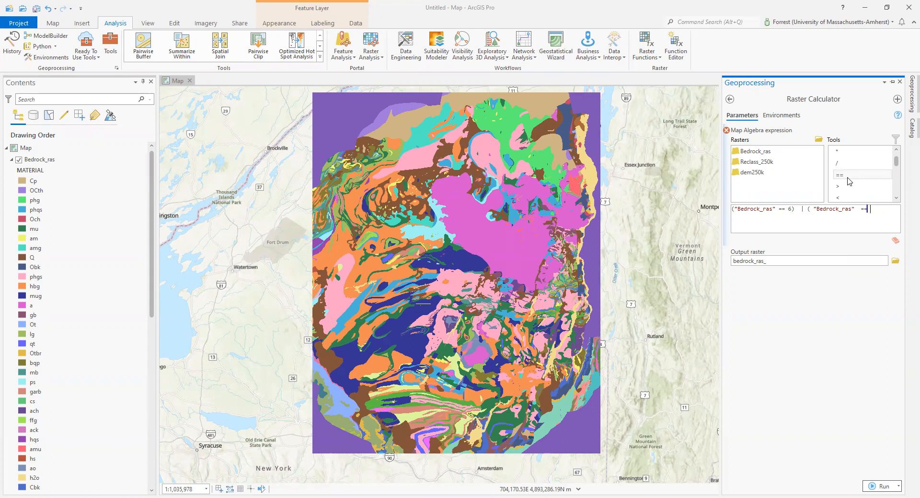
type("13)(")
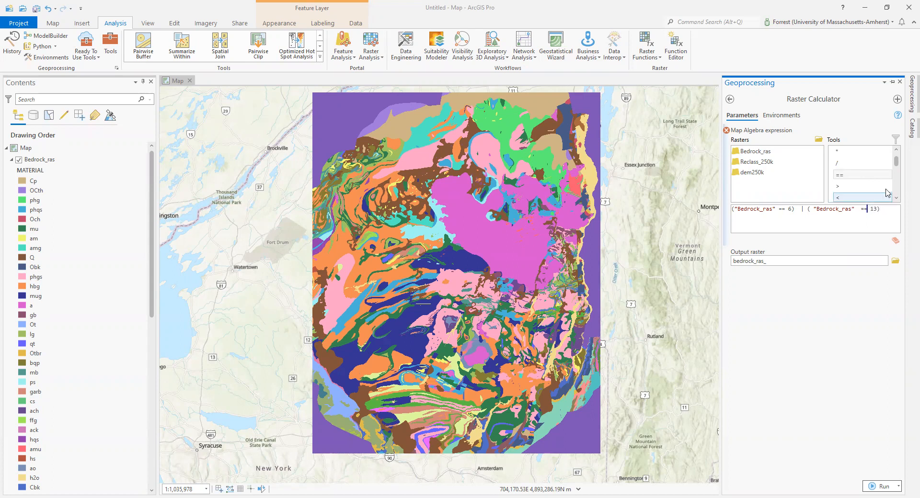
Step: Remove the extra space before the OR operator in the map algebra expression
left_click_drag(894, 211, 696, 215)
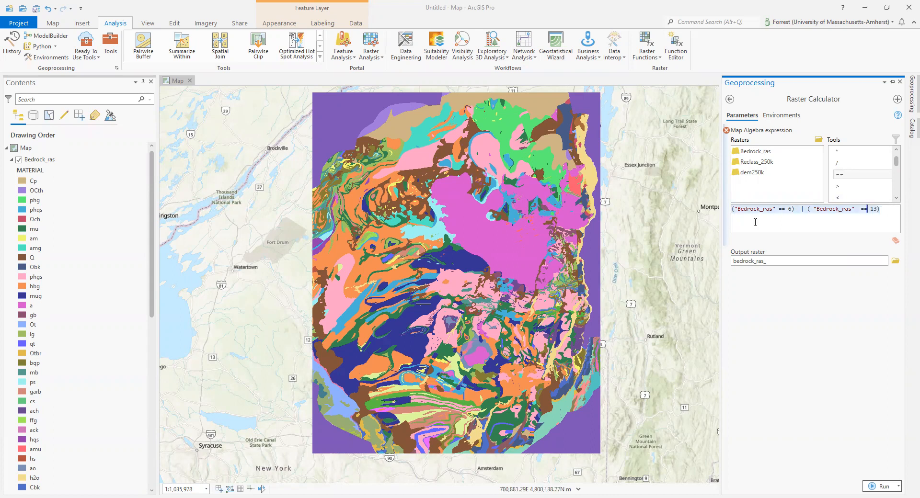
left_click(854, 211)
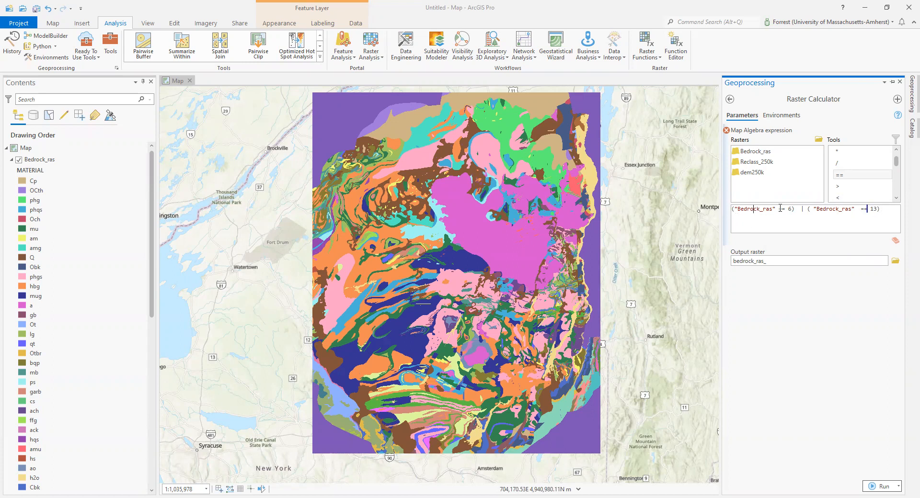
left_click(800, 209)
key("BackSpace")
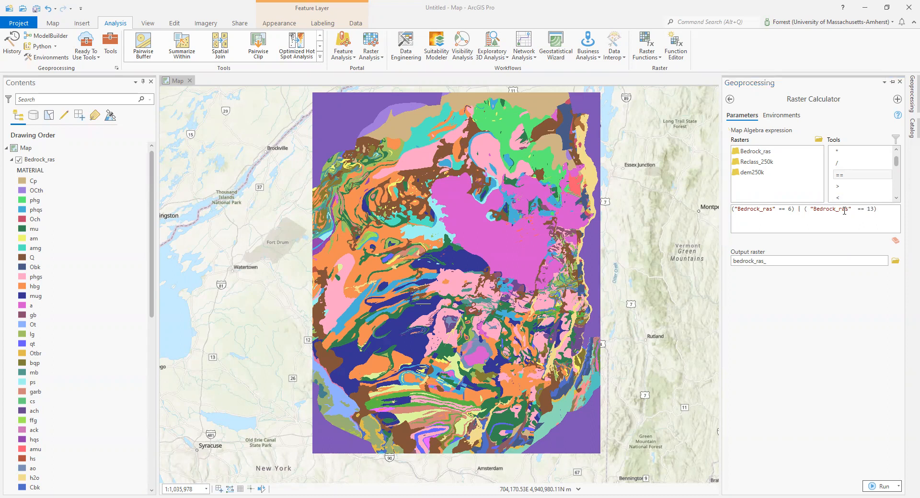
left_click(891, 211)
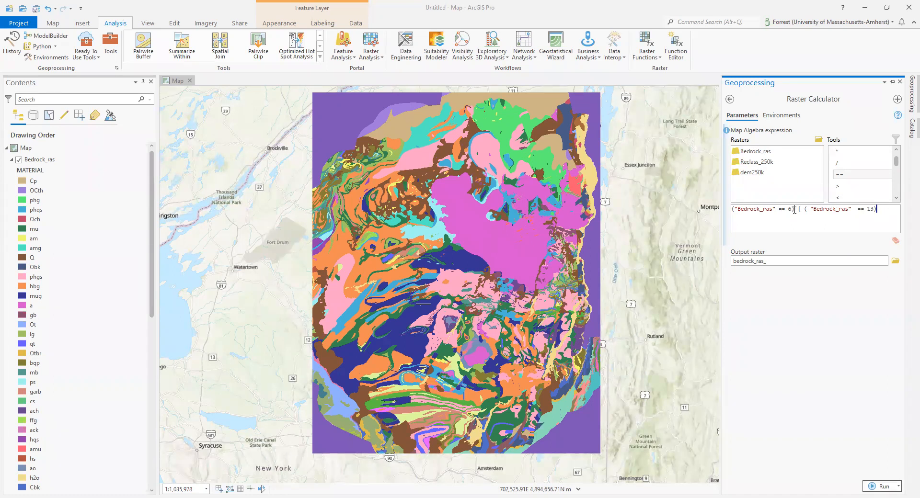
left_click_drag(794, 209, 715, 209)
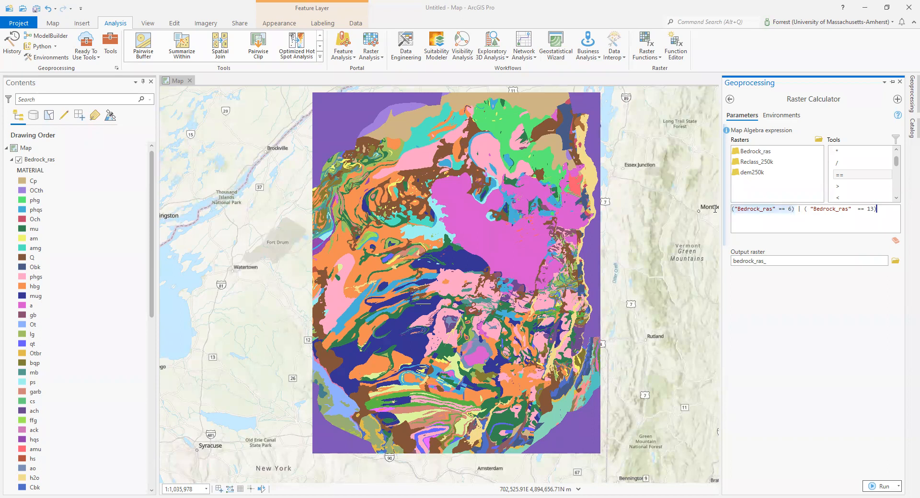
left_click(887, 210)
left_click_drag(877, 210, 805, 211)
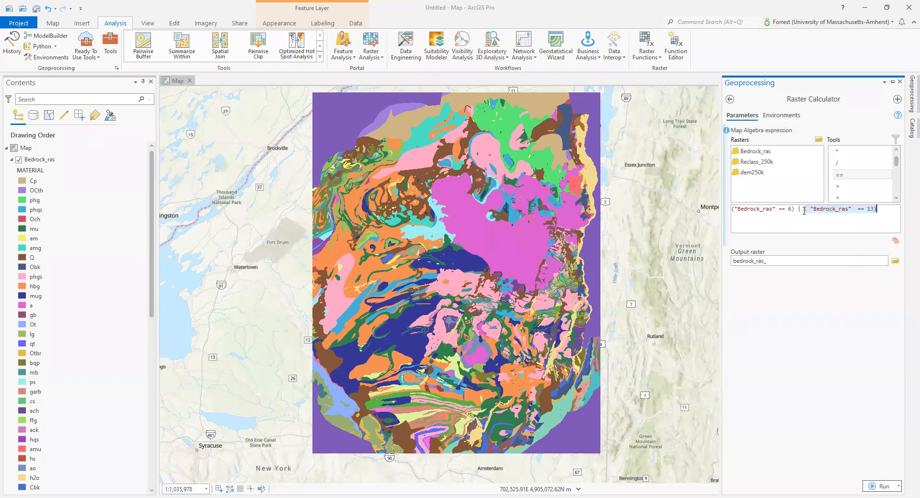
left_click(804, 211)
left_click_drag(804, 209, 884, 210)
left_click(885, 209)
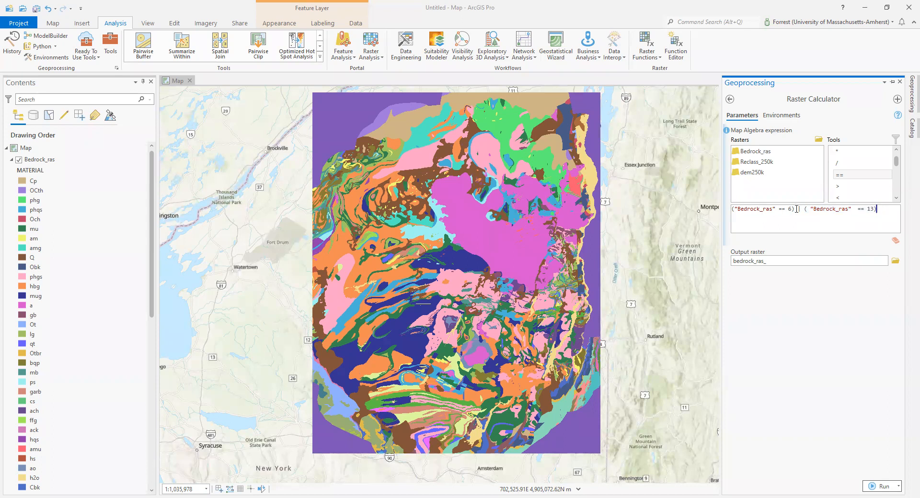
left_click_drag(796, 210, 729, 211)
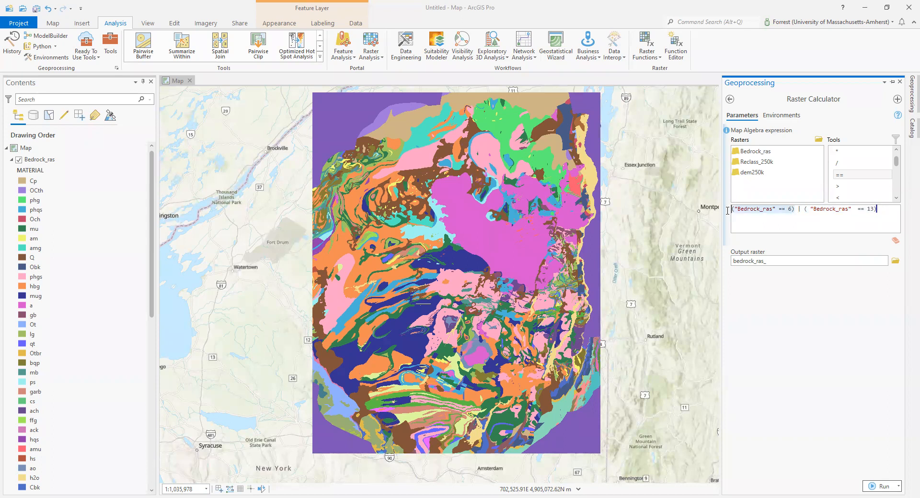
left_click(800, 209)
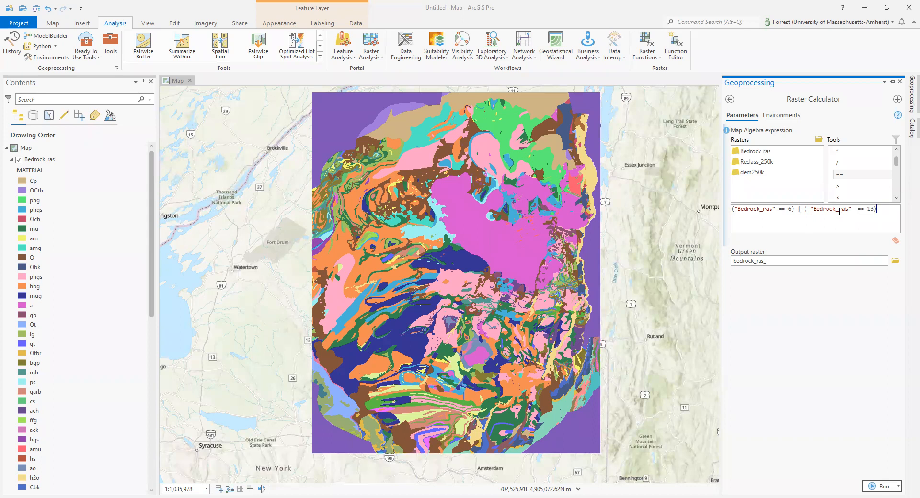
Step: Name the output raster bedrock_suit and run the Raster Calculator
left_click(798, 265)
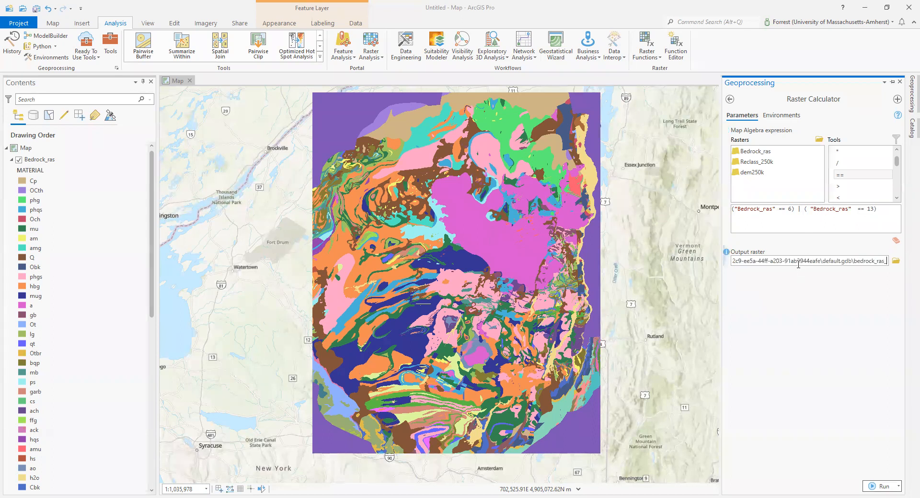
key("BackSpace")
key("BackSpace")
key("BackSpace")
key("BackSpace")
type("s")
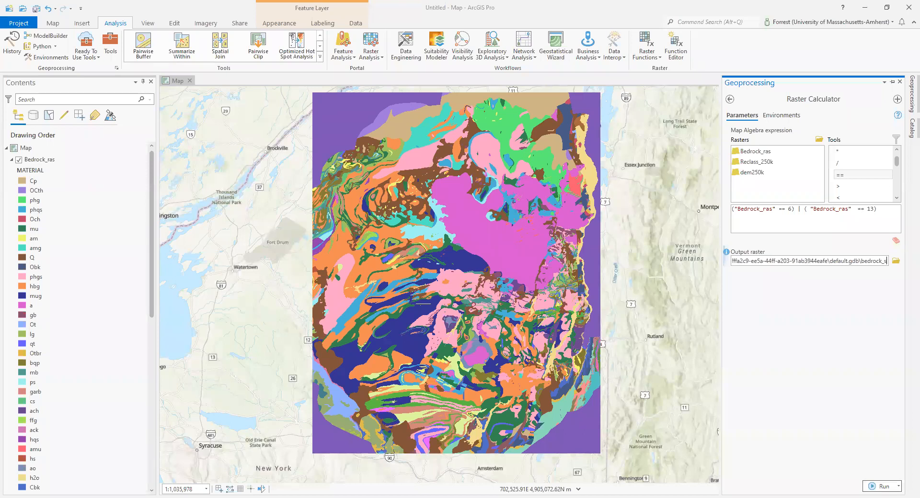
type("uit")
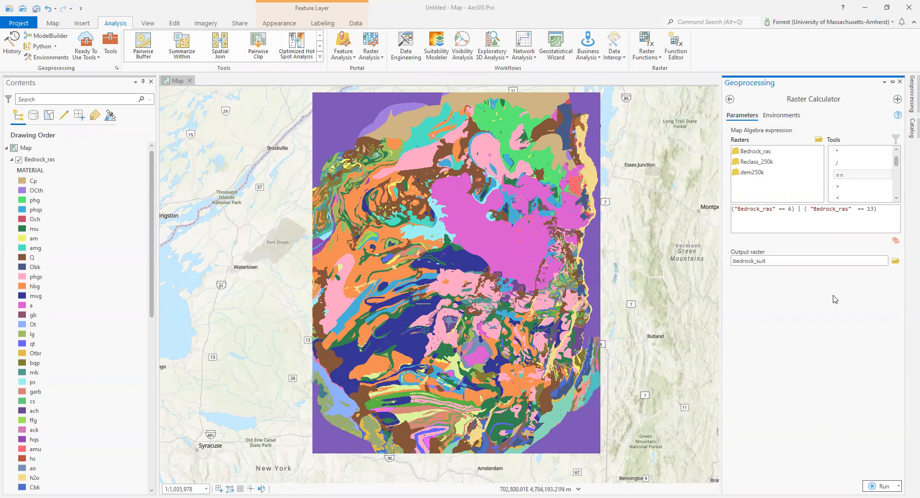
left_click(884, 486)
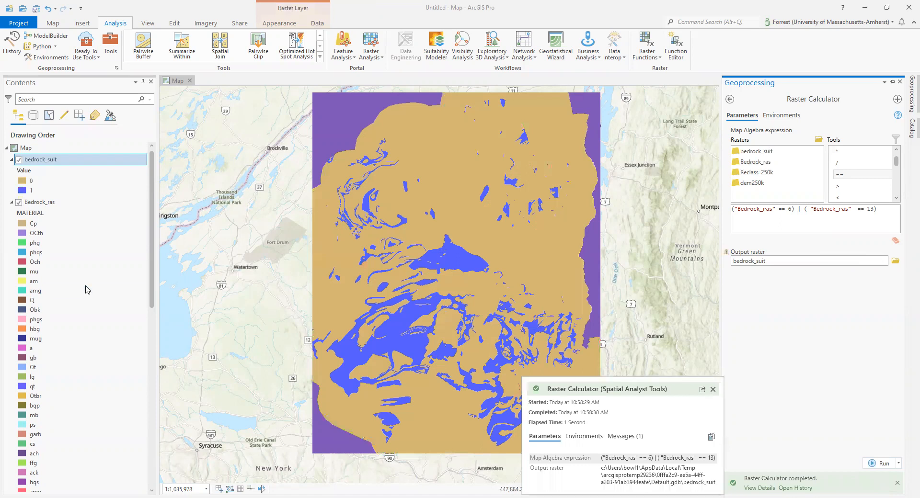
Step: Hide the Bedrock_ras and Reclass_250k layers and collapse the Bedrock_ras legend
left_click(18, 204)
left_click(12, 202)
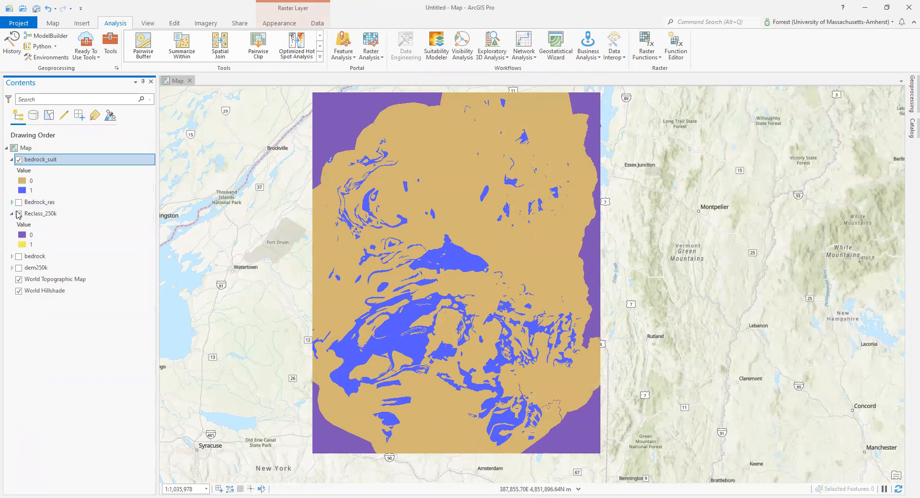
left_click(19, 214)
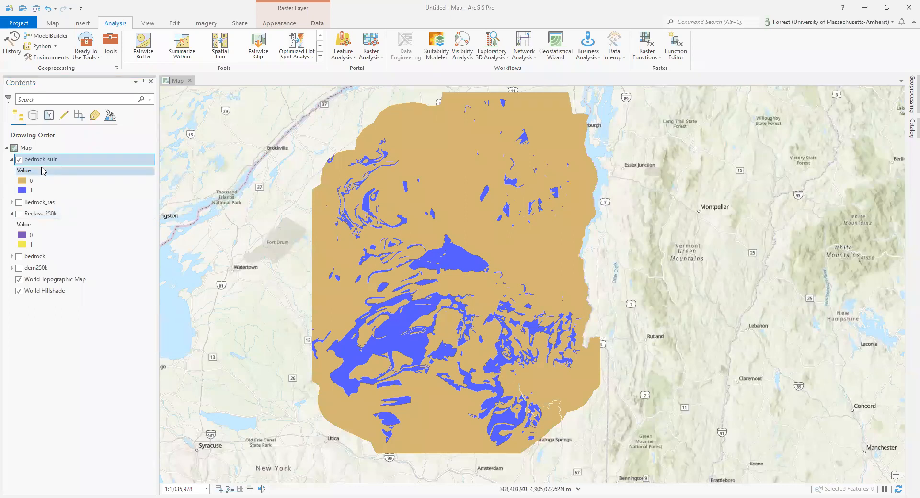
Step: Show Bedrock_ras again, switch bedrock_suit off and on to compare the two rasters, and expand the Bedrock_ras legend
left_click(19, 203)
left_click(20, 160)
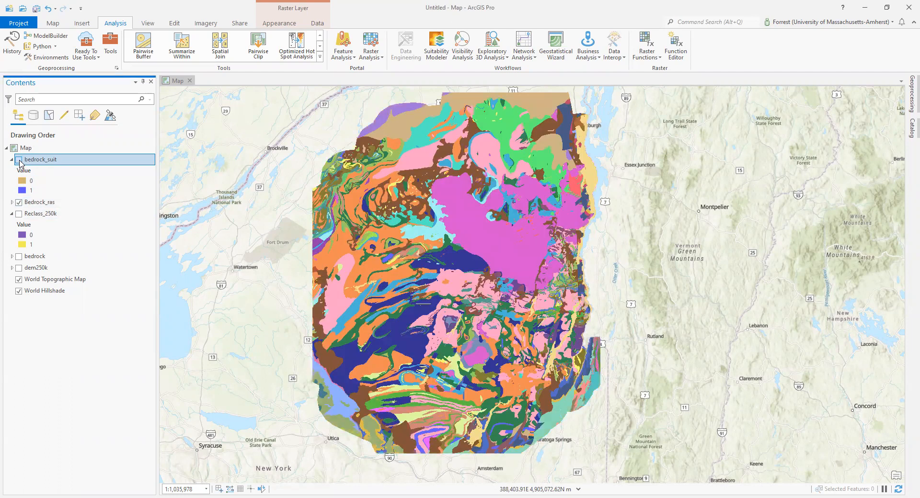
left_click(19, 160)
left_click(19, 160)
left_click(19, 160)
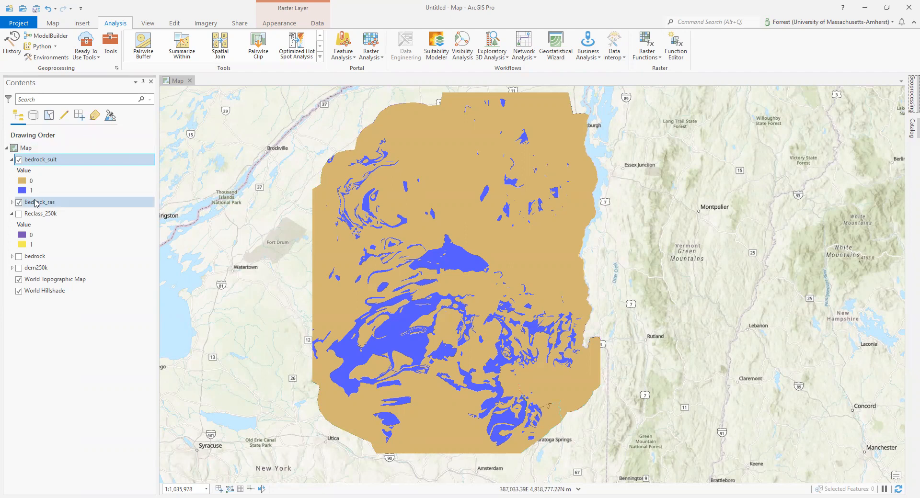
left_click(13, 203)
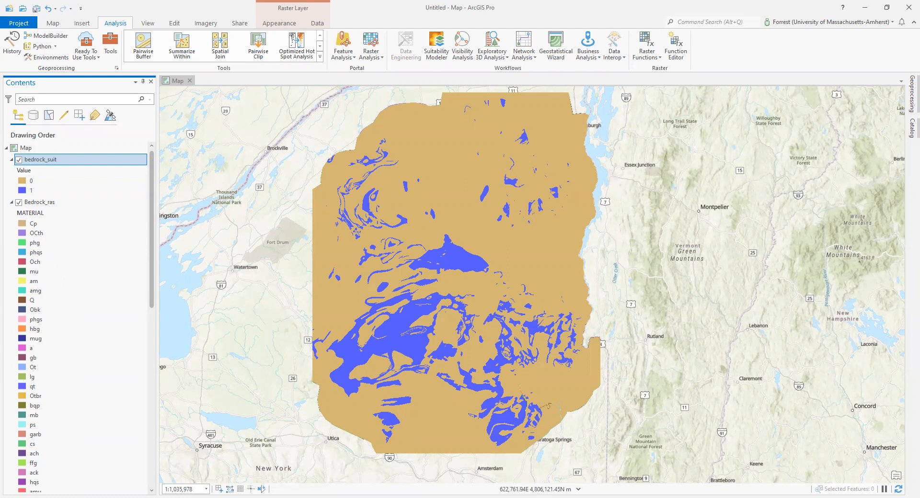
left_click(494, 308)
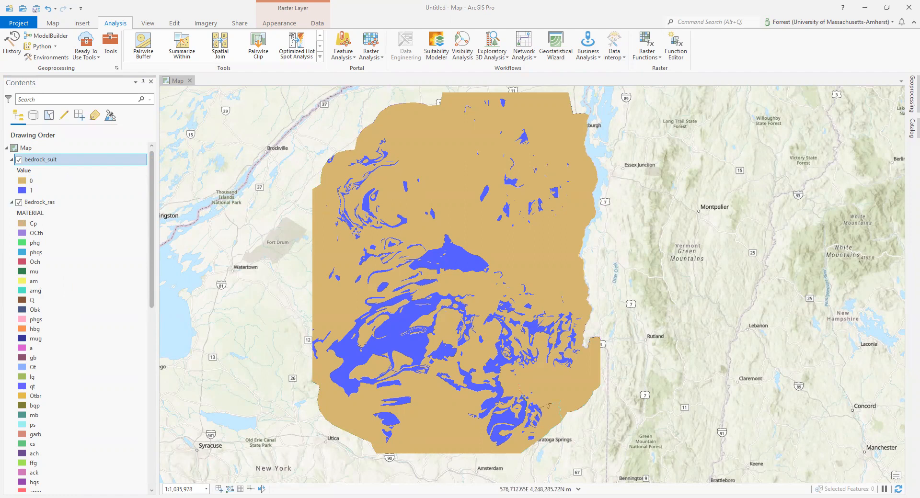